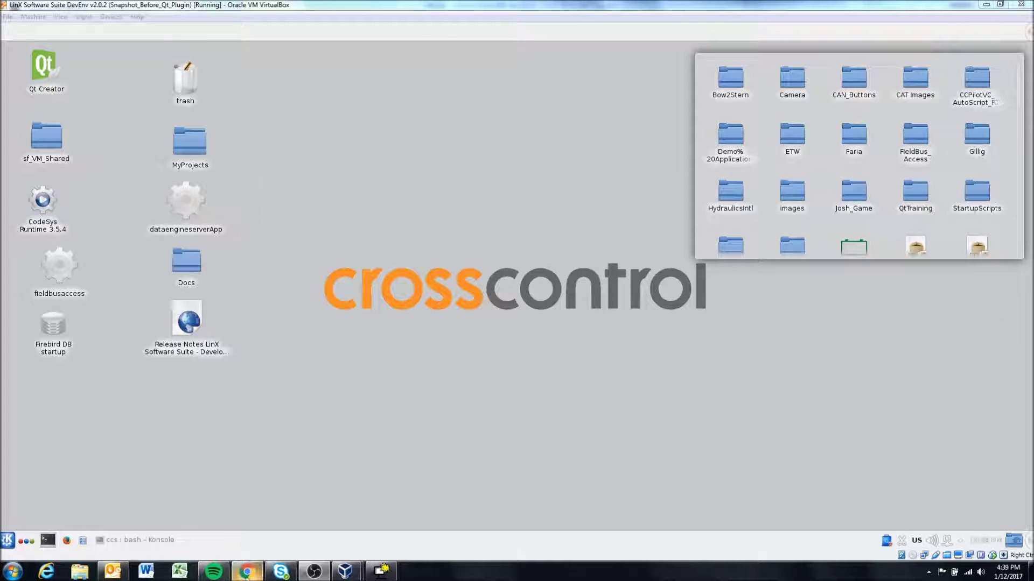
# Leave the LinX VM desktop and bring the CrossControl Display Computers page in Chrome forward
pyautogui.moveTo(247, 572)
pyautogui.click(251, 527)
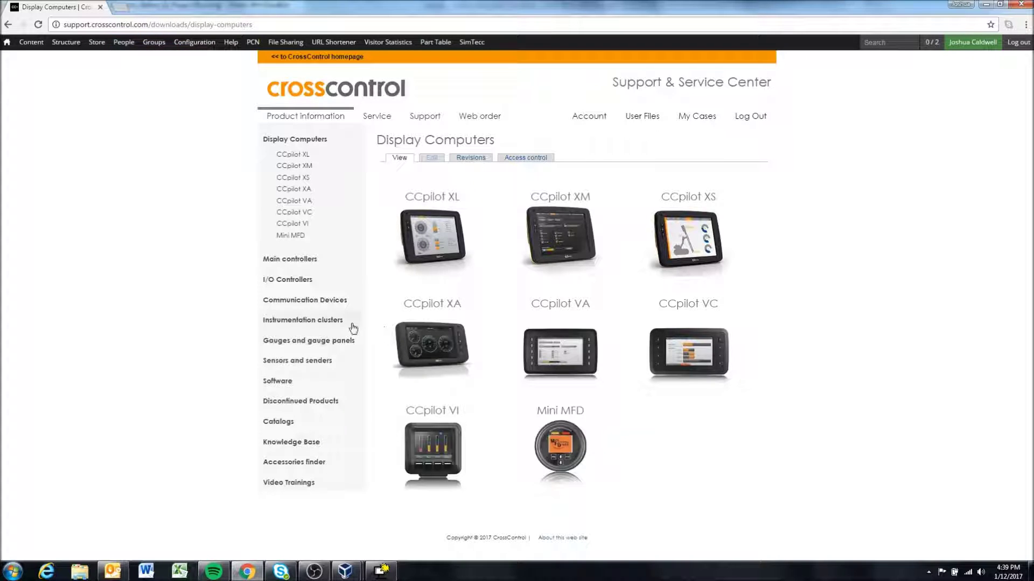
# Browse Knowledge Base > LinX Core > Operating Systems to the 'Determining currently installed versions' article
pyautogui.click(292, 446)
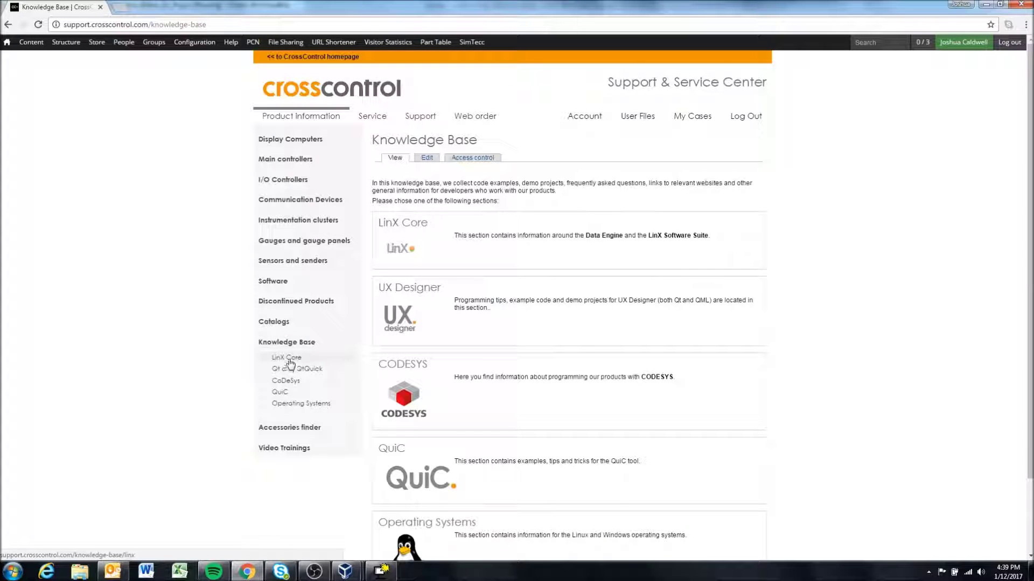
pyautogui.click(402, 233)
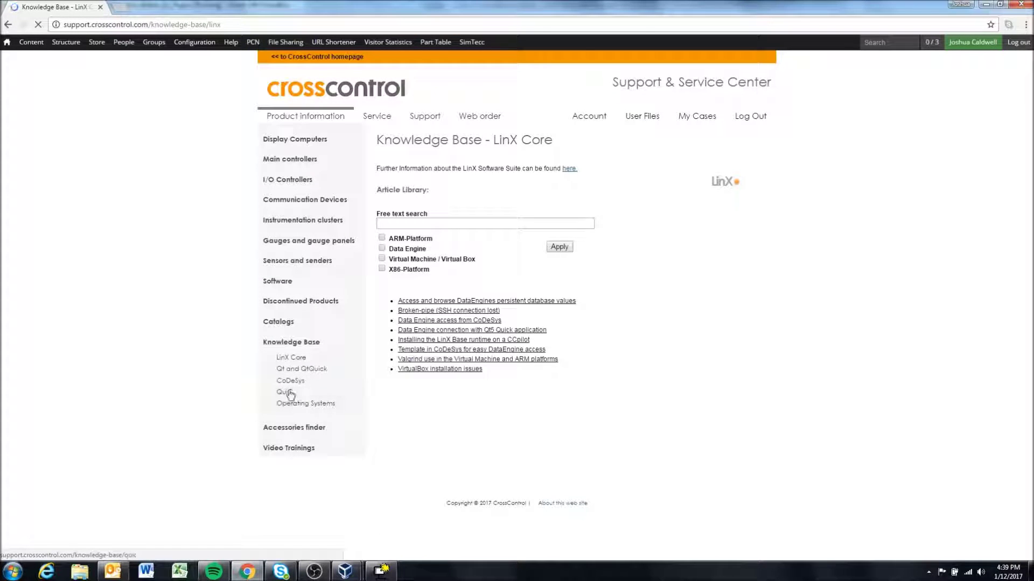
pyautogui.click(303, 404)
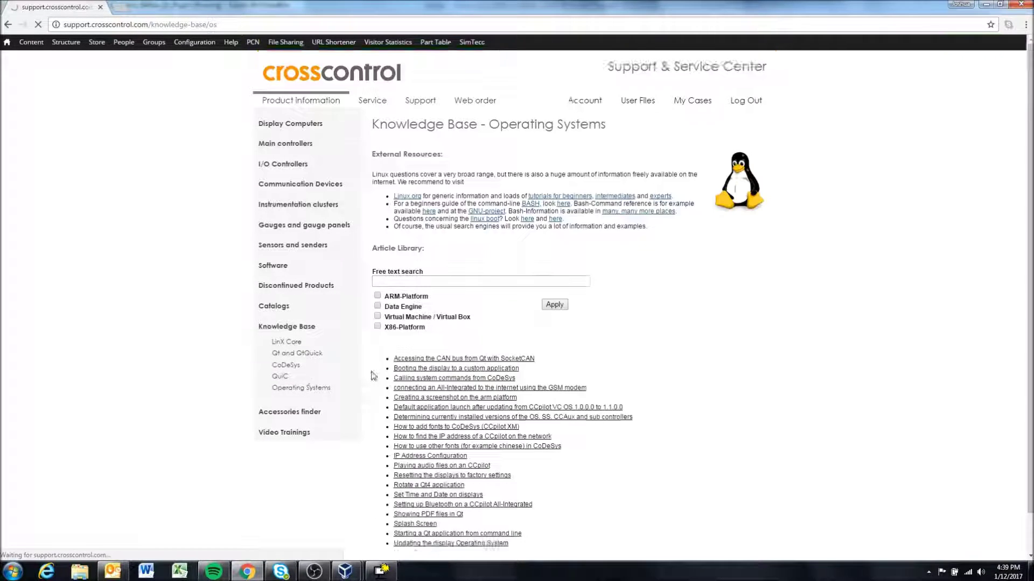
pyautogui.scroll(-1, 397, 370)
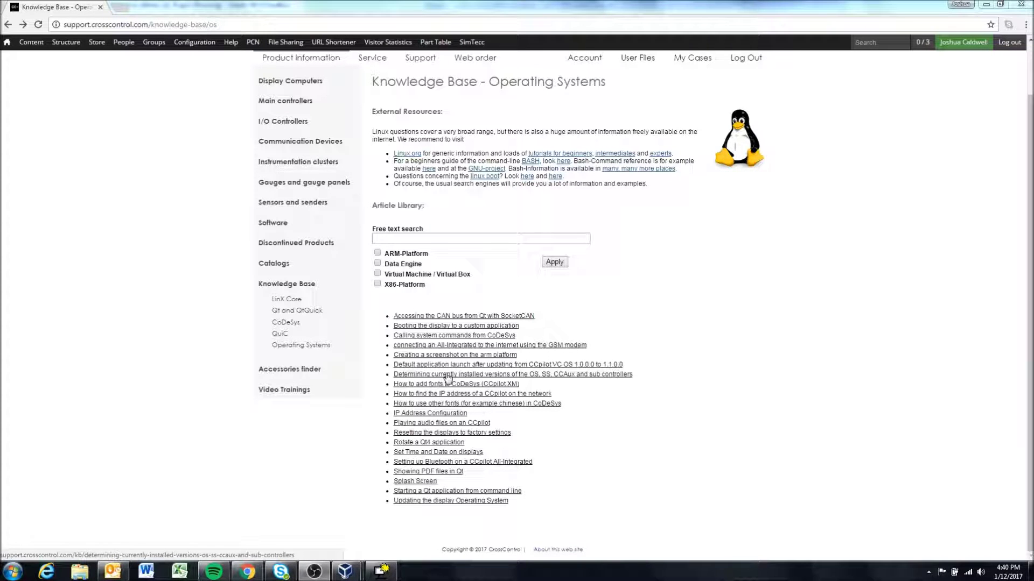
pyautogui.click(446, 379)
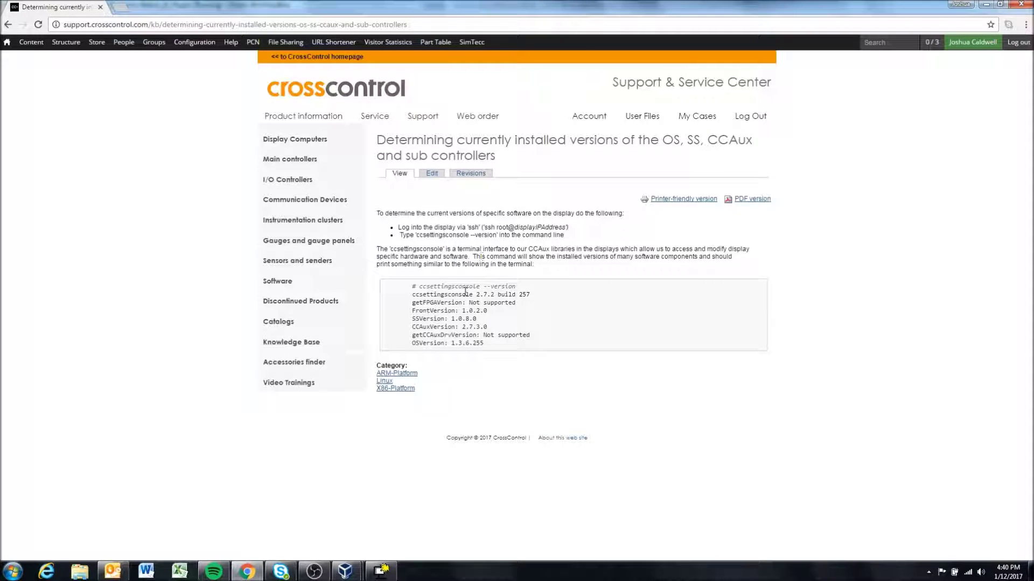
pyautogui.moveTo(346, 571)
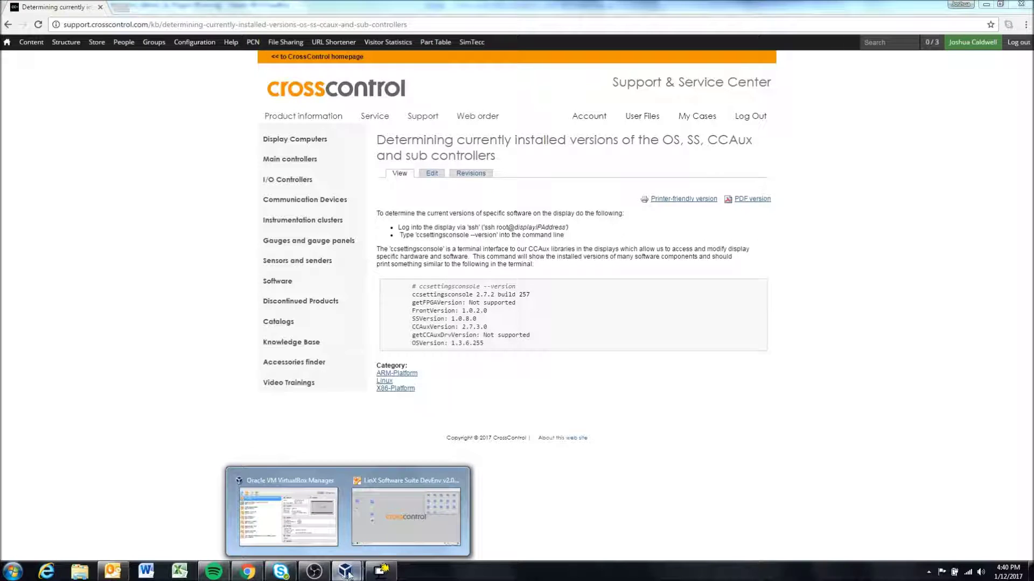
# Bring the LinX VM's Konsole window back up and move it toward the desktop centre
pyautogui.click(408, 505)
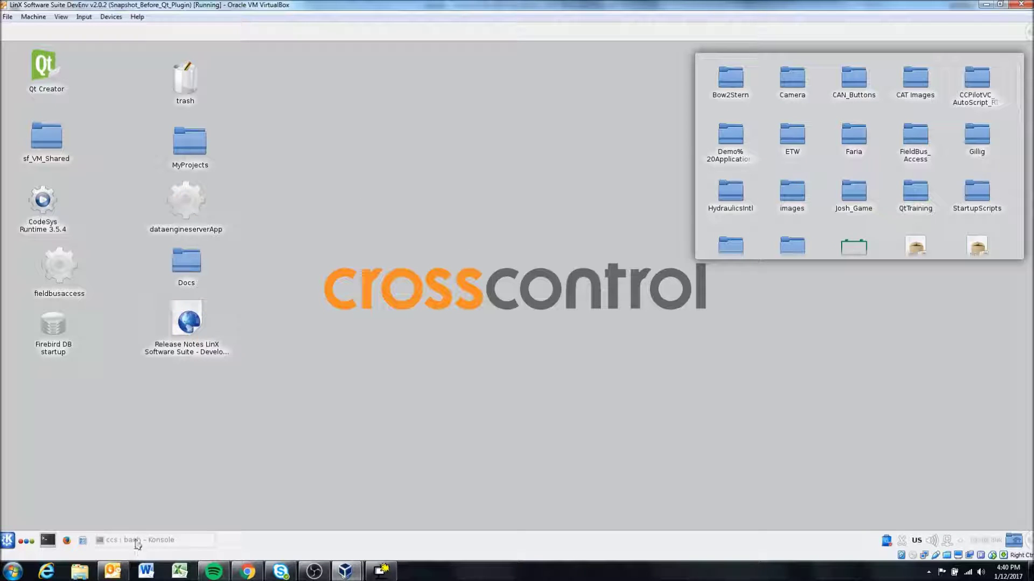
pyautogui.click(178, 542)
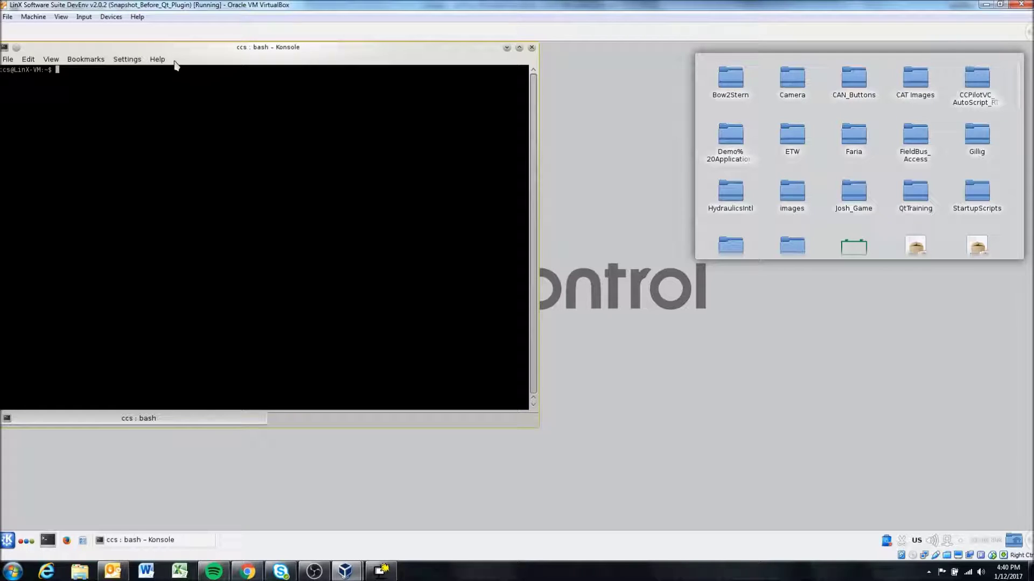
pyautogui.moveTo(162, 47); pyautogui.dragTo(319, 105)
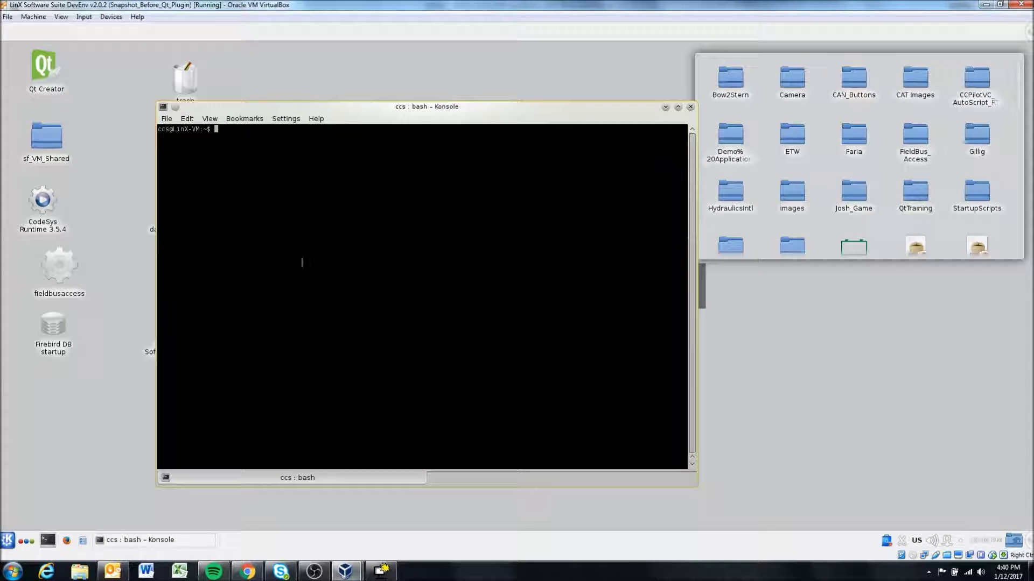
# Rerun the ssh login as root to 192.168.0.2, enter the password, and erase the stray cd
pyautogui.press('Up')
pyautogui.press('Up')
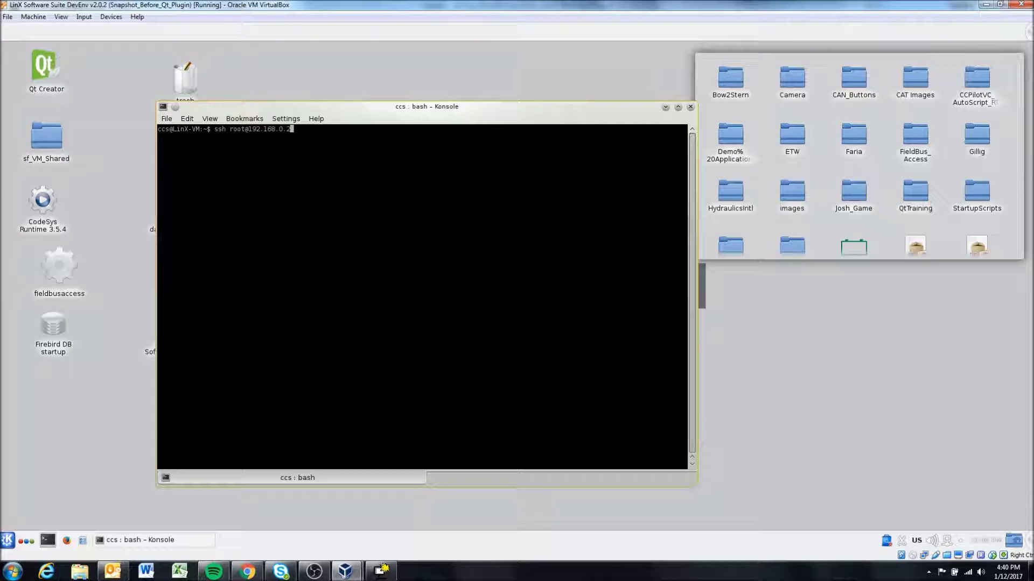
pyautogui.press('Return')
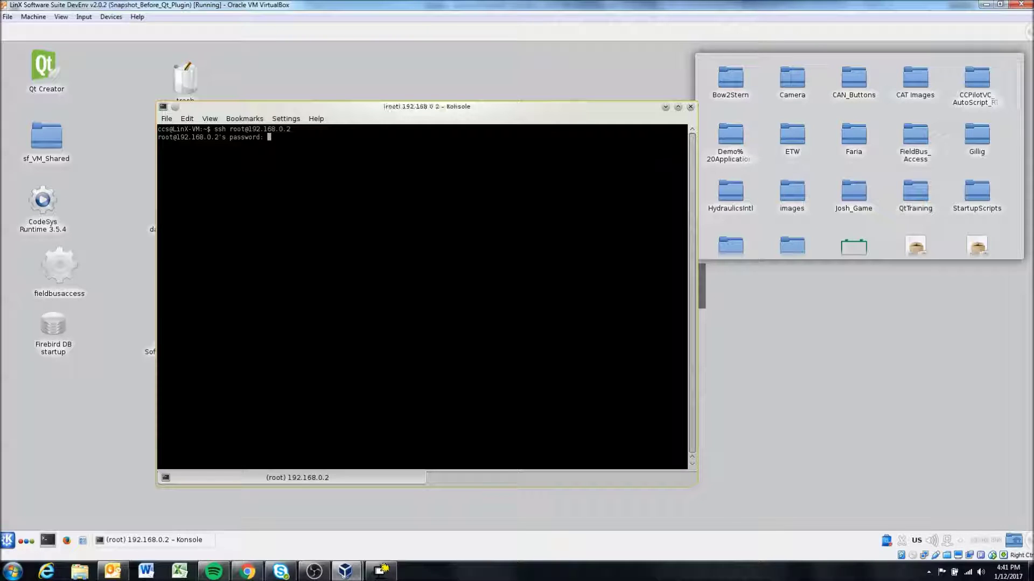
pyautogui.press('Return')
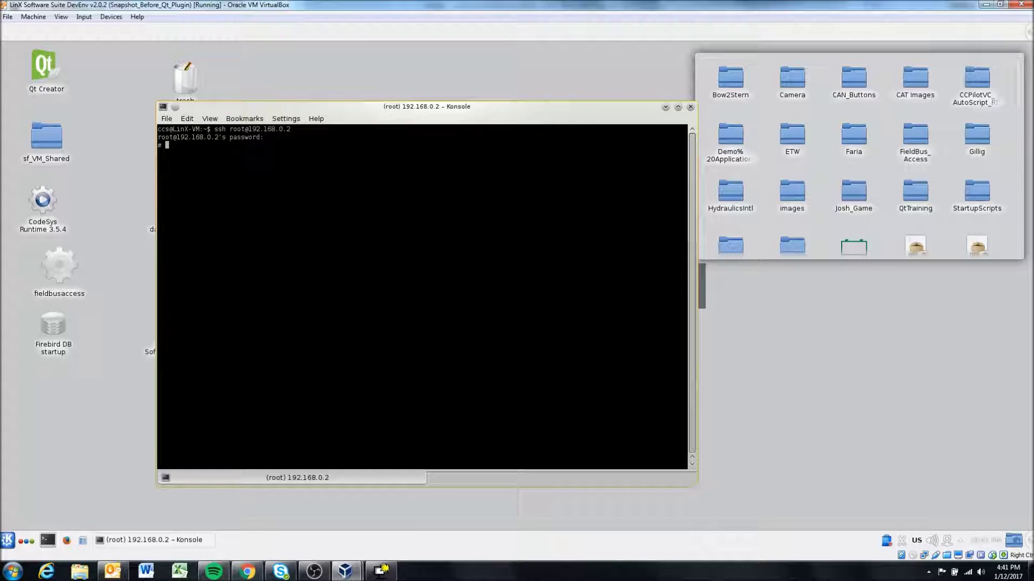
pyautogui.write('cd')
pyautogui.press('BackSpace')
pyautogui.press('BackSpace')
pyautogui.press('BackSpace')
pyautogui.write('ccs')
pyautogui.write('ettings')
# Complete the command name to ccsettingsconsole at the root prompt and begin an option
pyautogui.press('Tab')
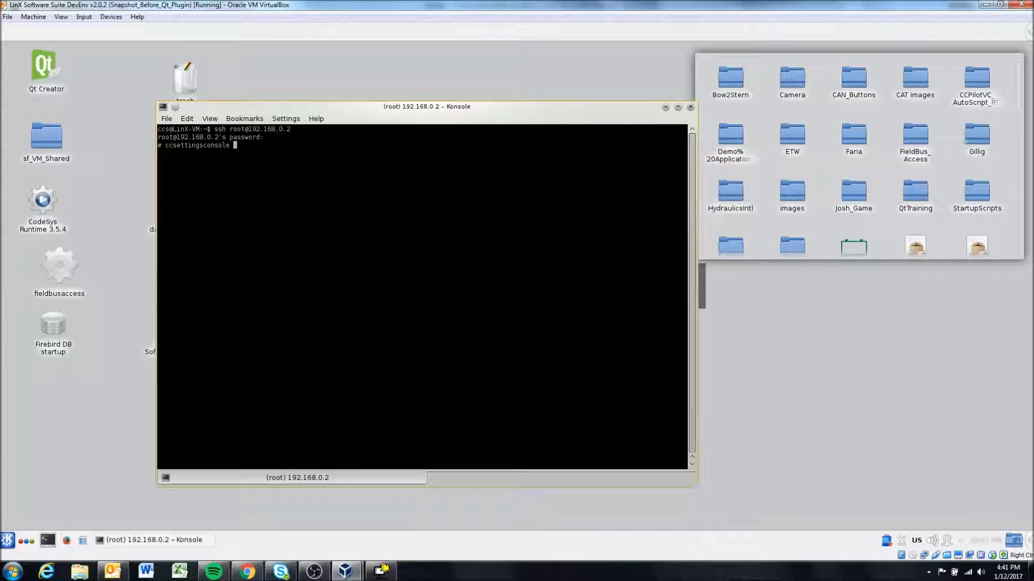
pyautogui.write('-')
pyautogui.write('-help')
# Run ccsettingsconsole --help, then --version, showing SS 1.0.2.0, CCAux 2.8.3.0 and OS 1.0.0.0
pyautogui.press('Return')
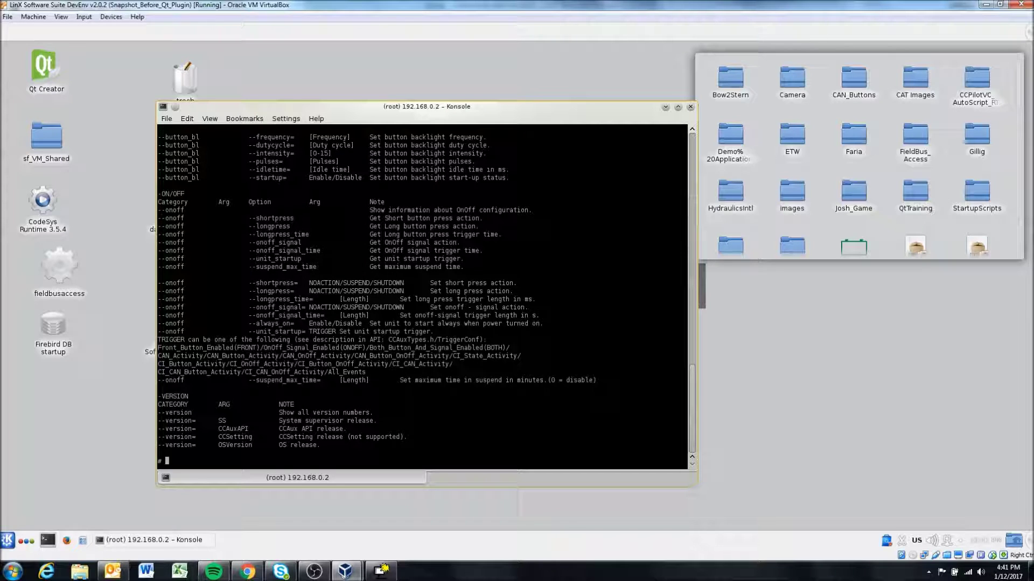
pyautogui.scroll(5, 333, 347)
pyautogui.scroll(5, 334, 347)
pyautogui.scroll(5, 333, 348)
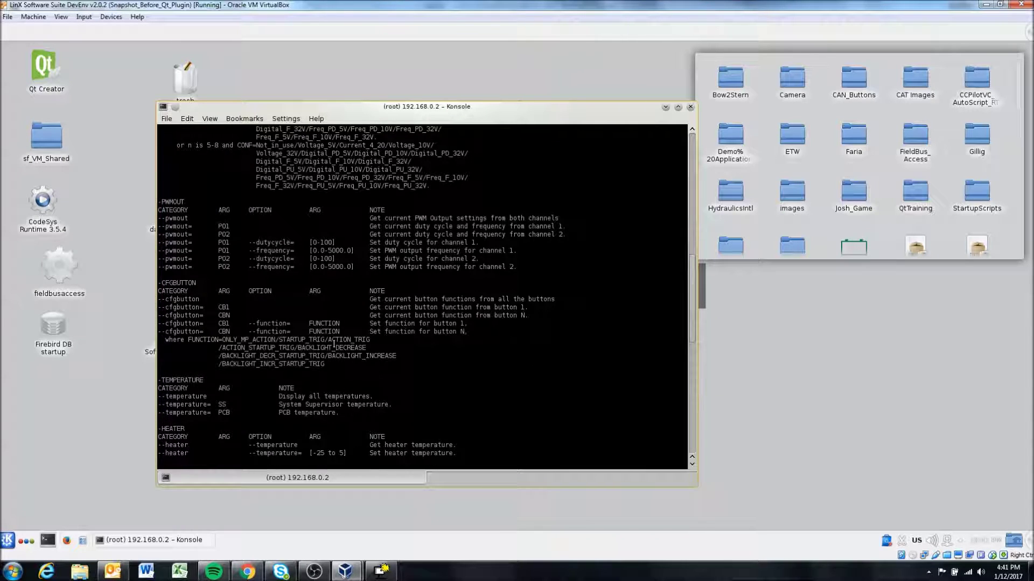
pyautogui.scroll(-5, 334, 348)
pyautogui.scroll(-5, 335, 347)
pyautogui.scroll(-5, 334, 347)
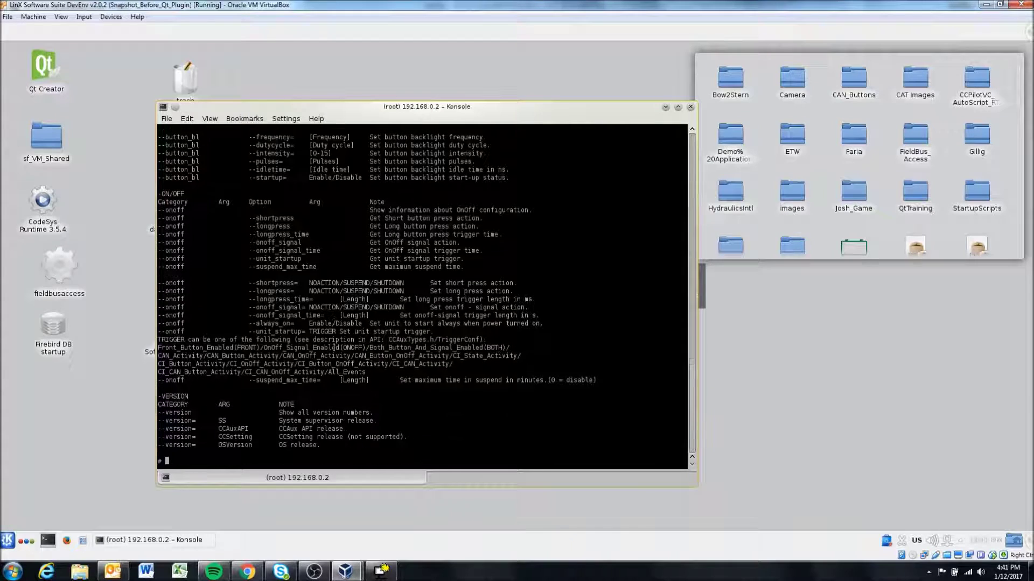
pyautogui.write('ccsettingsconsole --list')
pyautogui.press('BackSpace')
pyautogui.press('BackSpace')
pyautogui.press('BackSpace')
pyautogui.press('BackSpace')
pyautogui.write('versio')
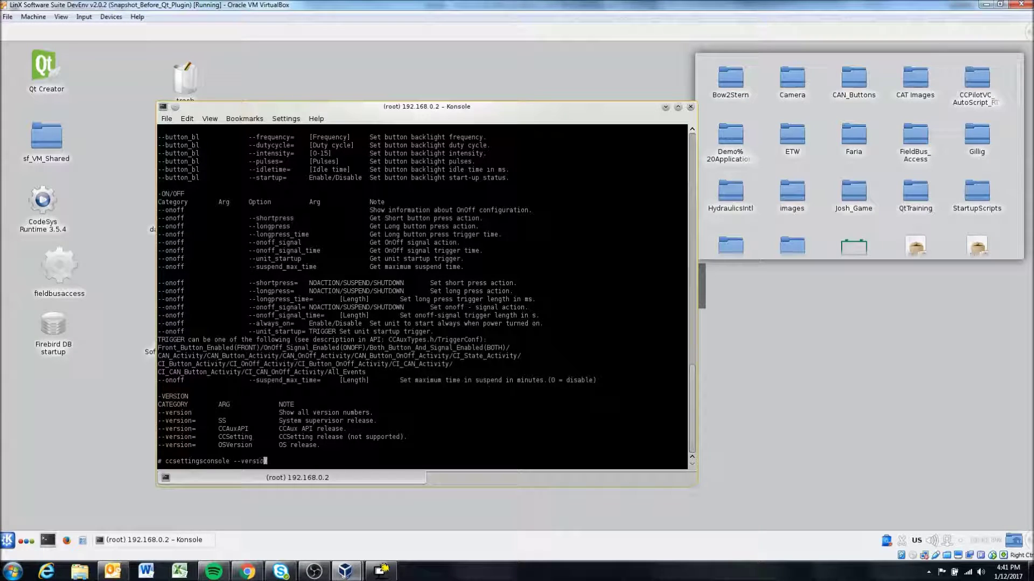
pyautogui.write('n')
pyautogui.press('Return')
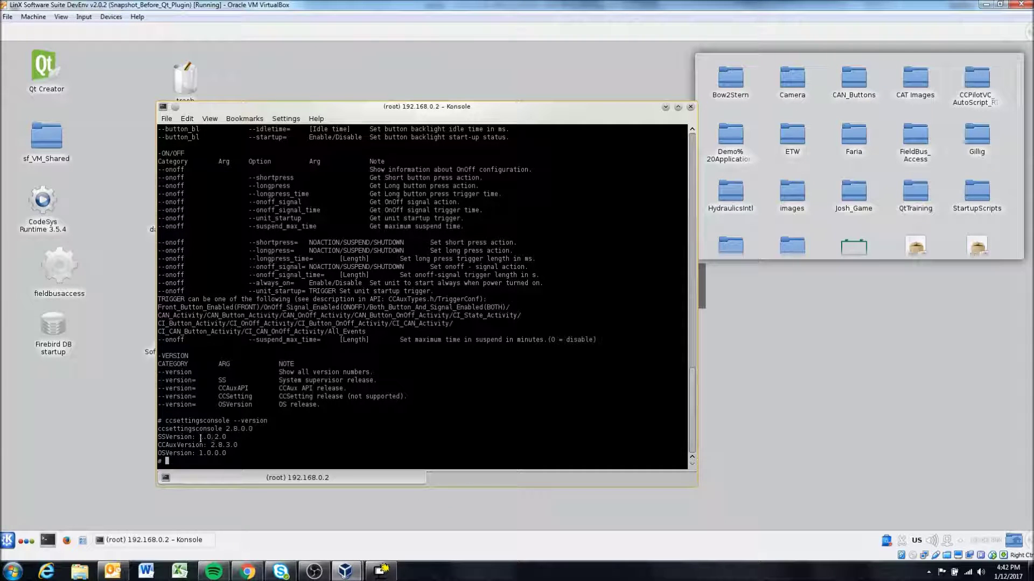
pyautogui.moveTo(165, 430)
pyautogui.mouseDown()
pyautogui.moveTo(253, 429)
pyautogui.moveTo(222, 436)
pyautogui.mouseUp()
pyautogui.moveTo(210, 446)
pyautogui.mouseDown()
pyautogui.moveTo(245, 445)
pyautogui.moveTo(228, 453)
pyautogui.mouseUp()
pyautogui.click(249, 571)
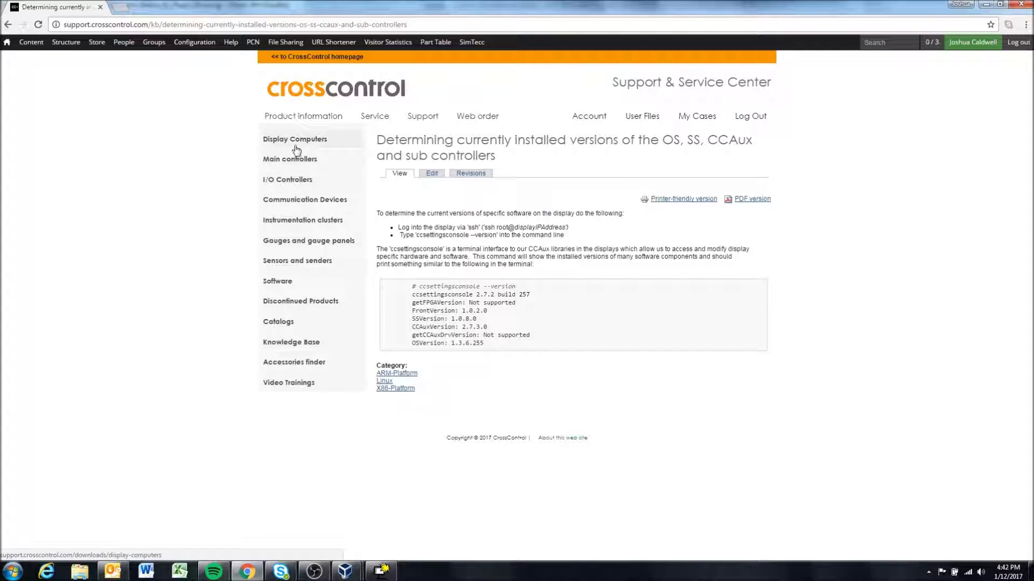
# Go from Display Computers to the CCpilot VA downloads page in Chrome
pyautogui.click(317, 141)
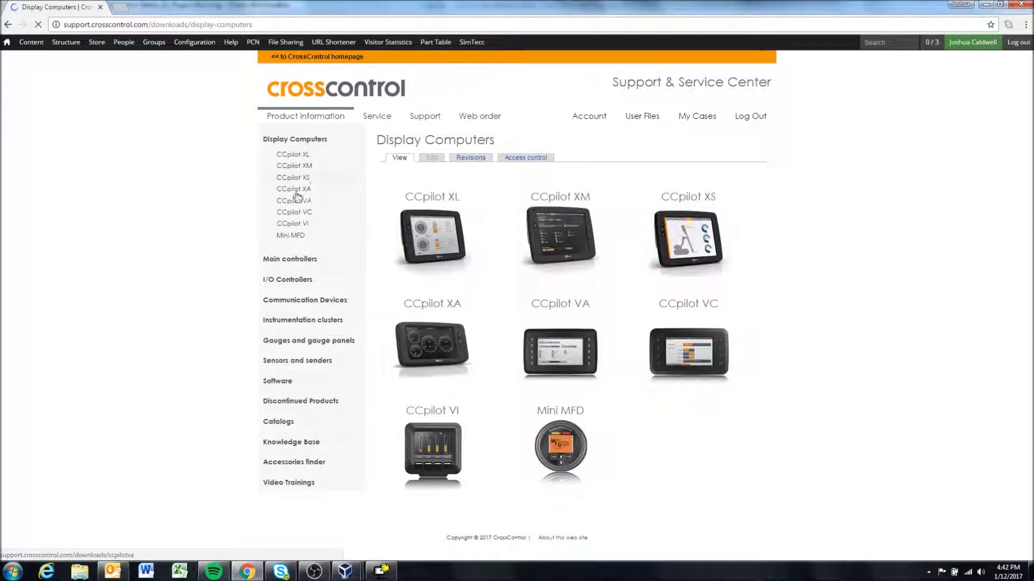
pyautogui.moveTo(345, 572)
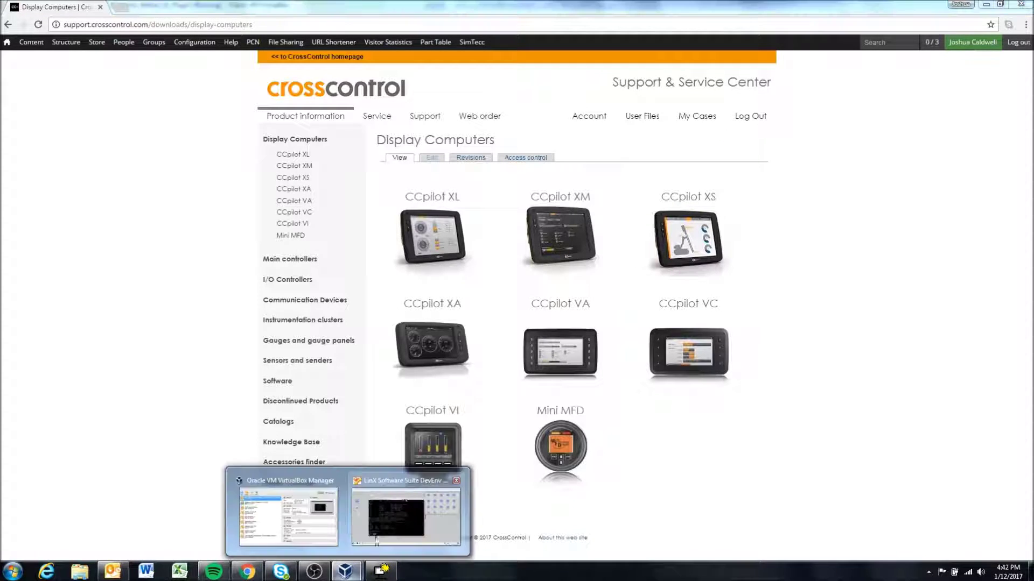
pyautogui.click(404, 513)
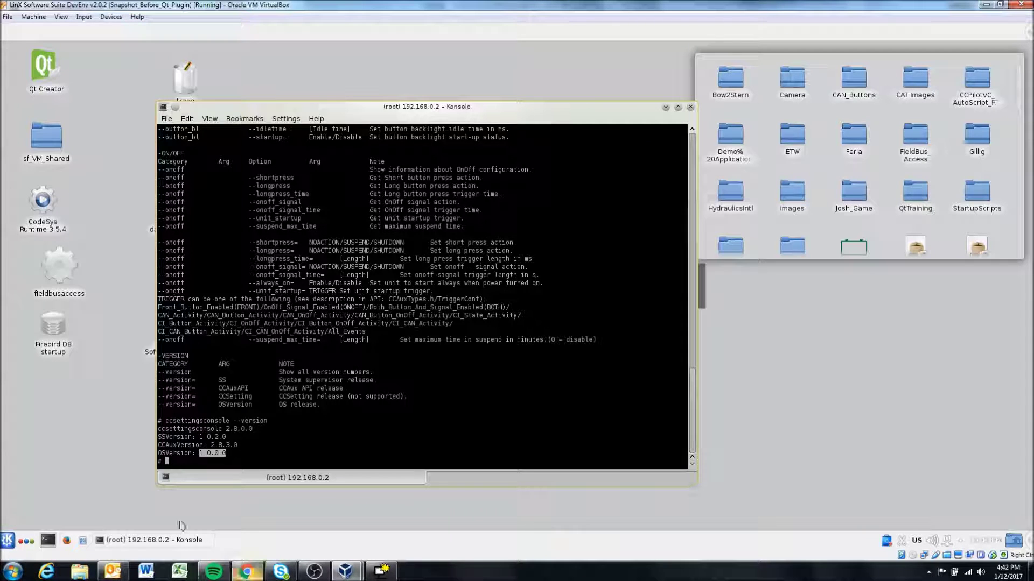
pyautogui.click(250, 573)
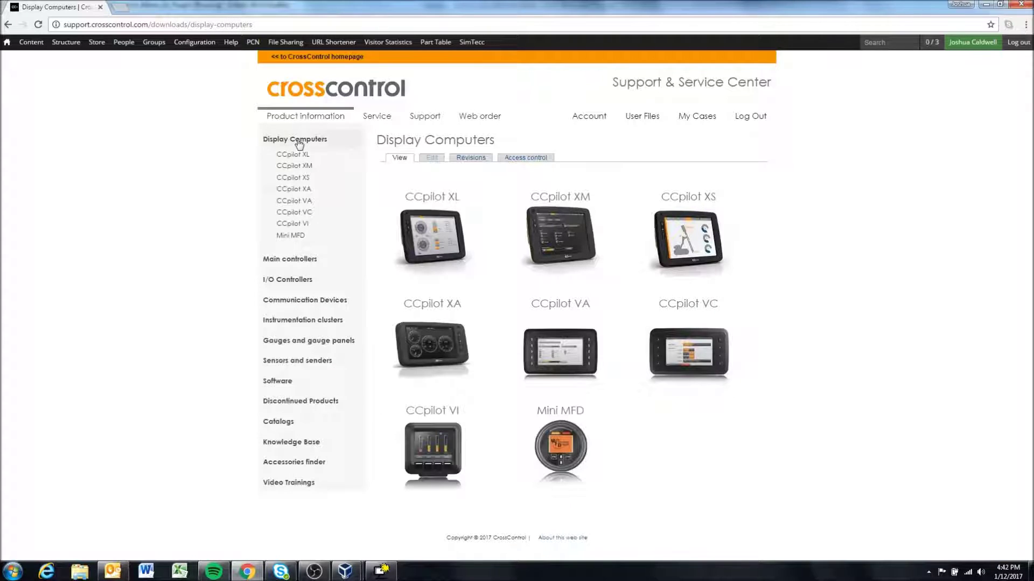
pyautogui.click(305, 202)
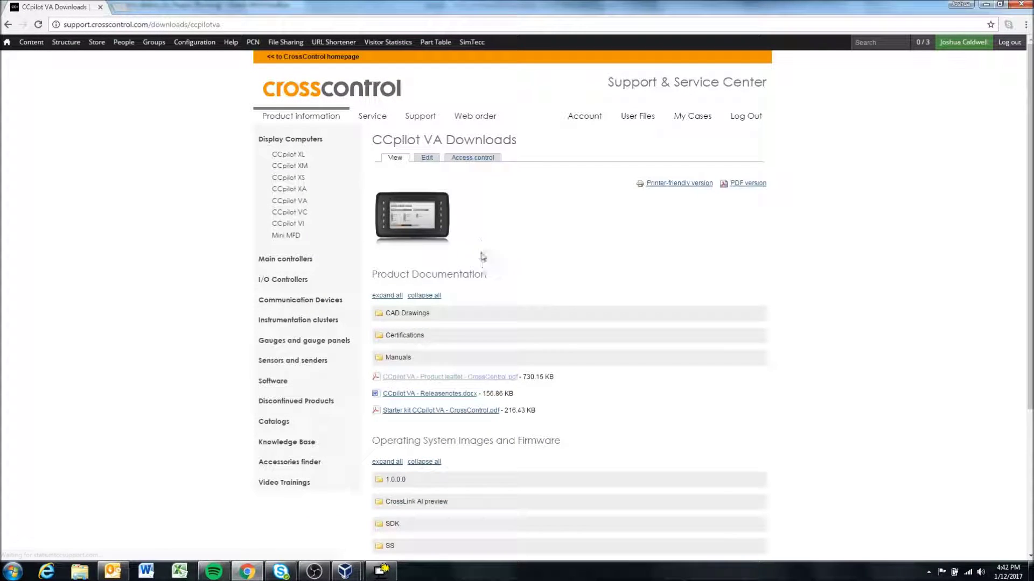
pyautogui.scroll(-1, 478, 259)
pyautogui.moveTo(425, 386); pyautogui.dragTo(545, 386)
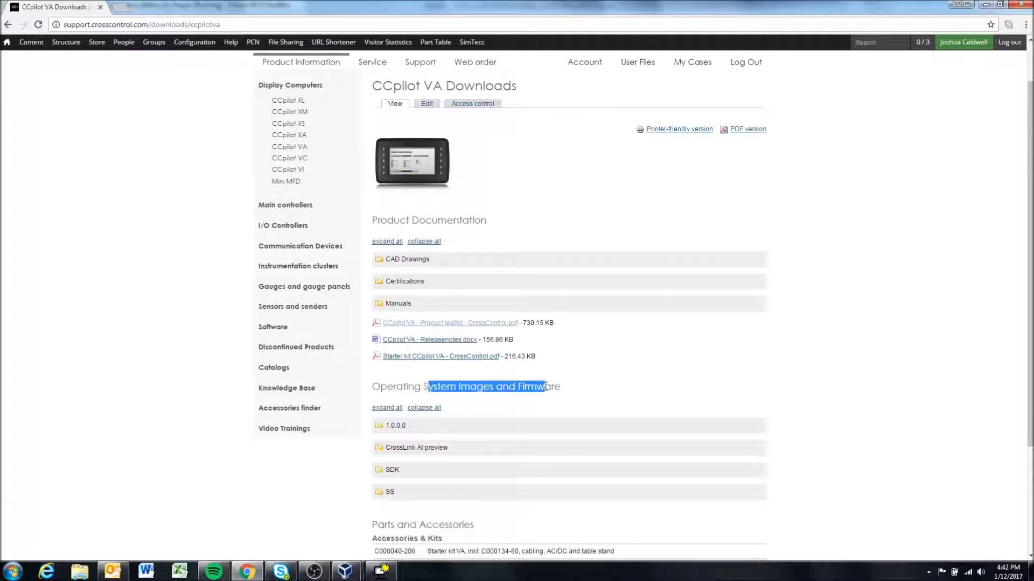
pyautogui.scroll(-1, 550, 388)
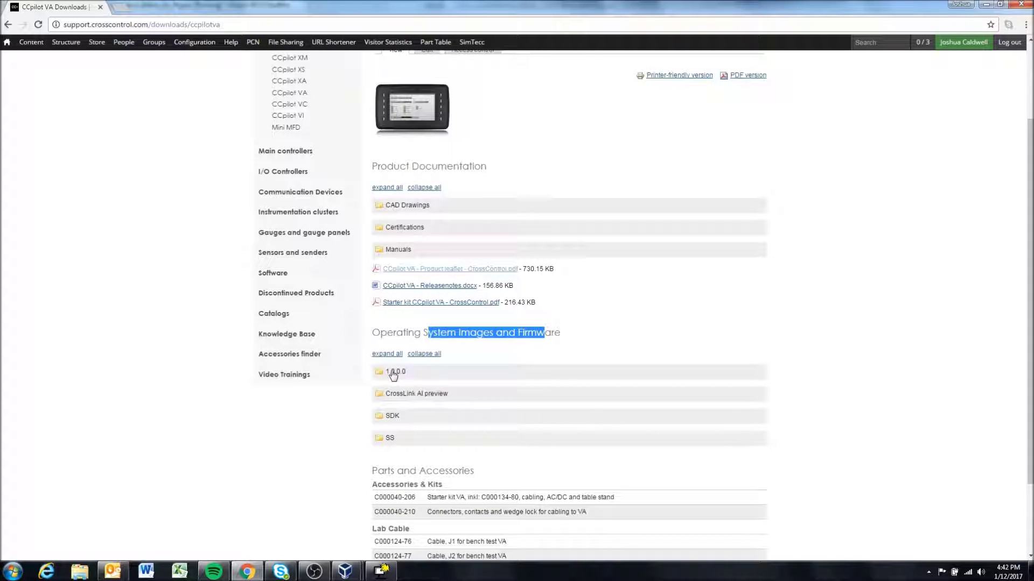
# Expand the OS 1.0.0.0 image folder and compare it with the terminal's OSVersion 1.0.0.0
pyautogui.click(399, 372)
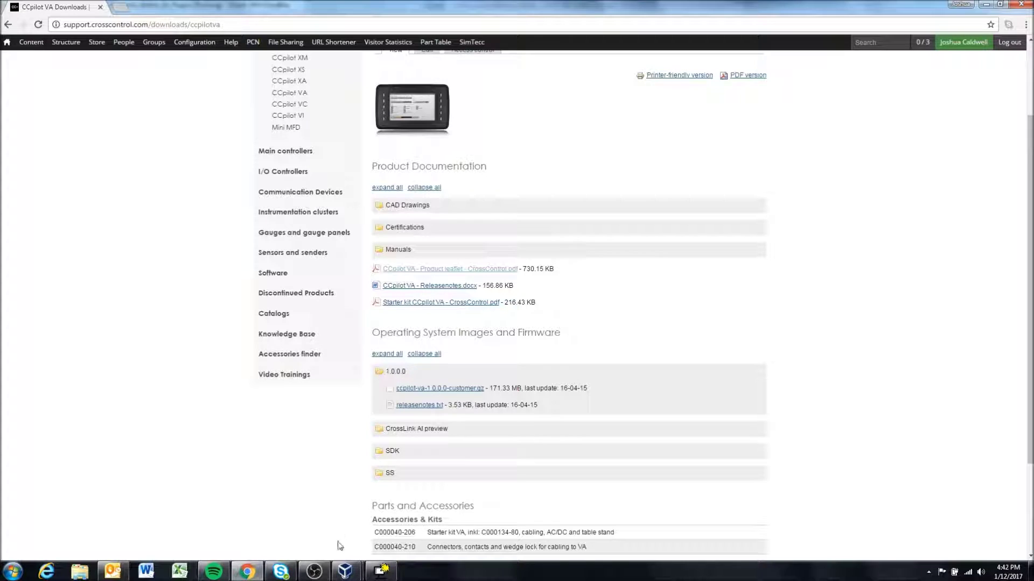
pyautogui.moveTo(345, 572)
pyautogui.click(368, 525)
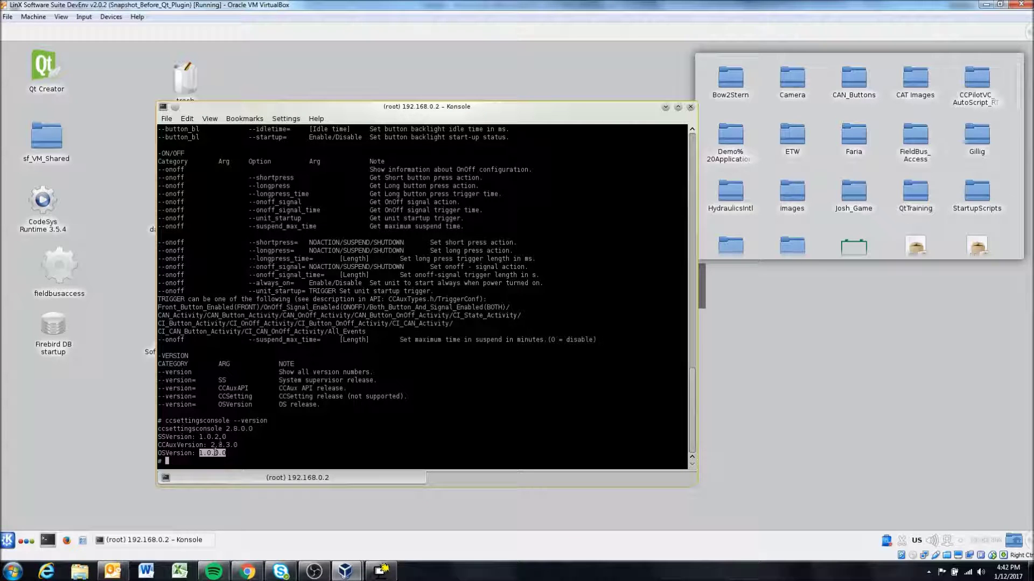
pyautogui.moveTo(200, 453); pyautogui.dragTo(237, 453)
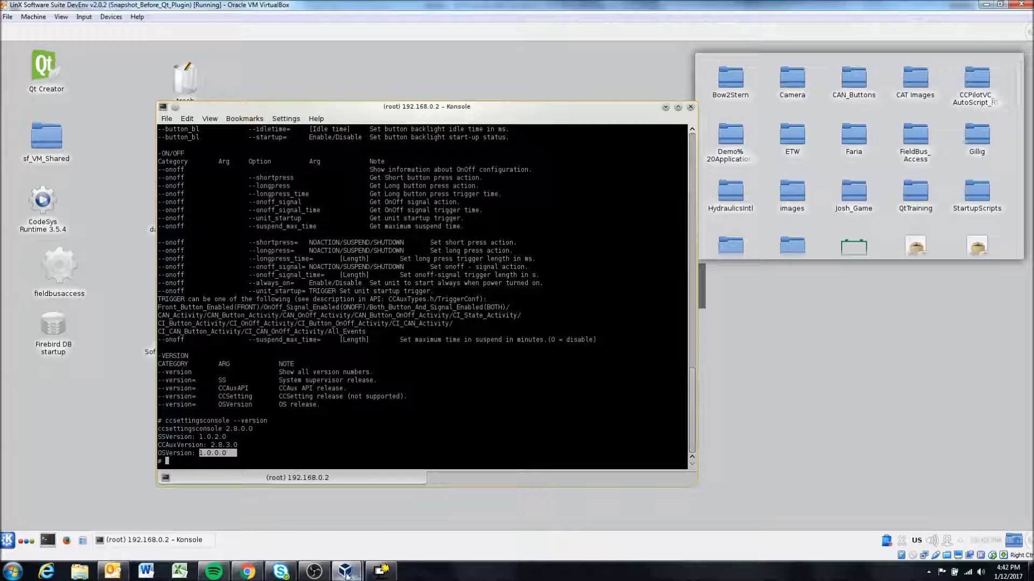
pyautogui.click(247, 572)
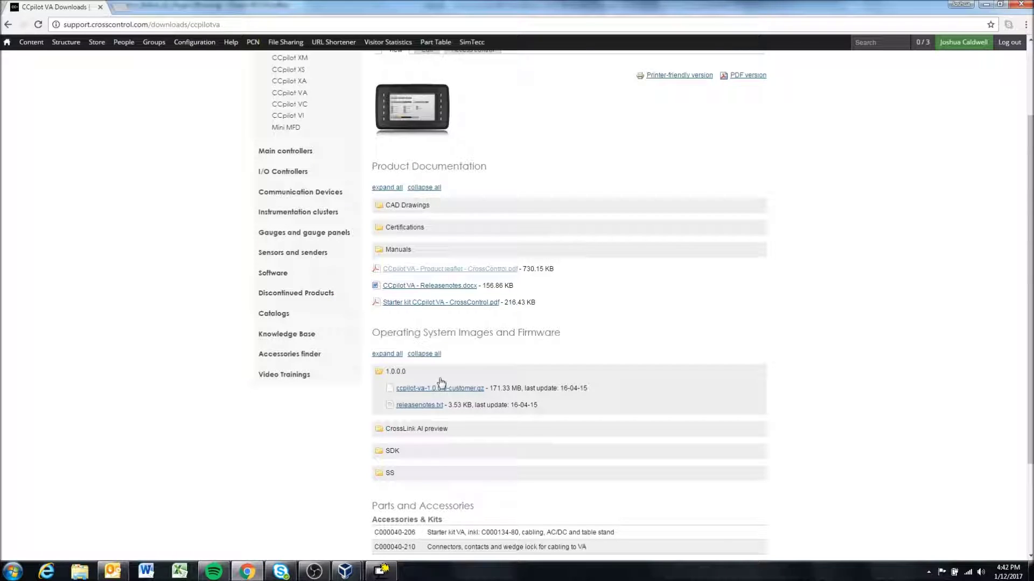
# Expand the SS firmware folder and highlight SSVersion 1.0.2.0 in the terminal for comparison
pyautogui.click(388, 473)
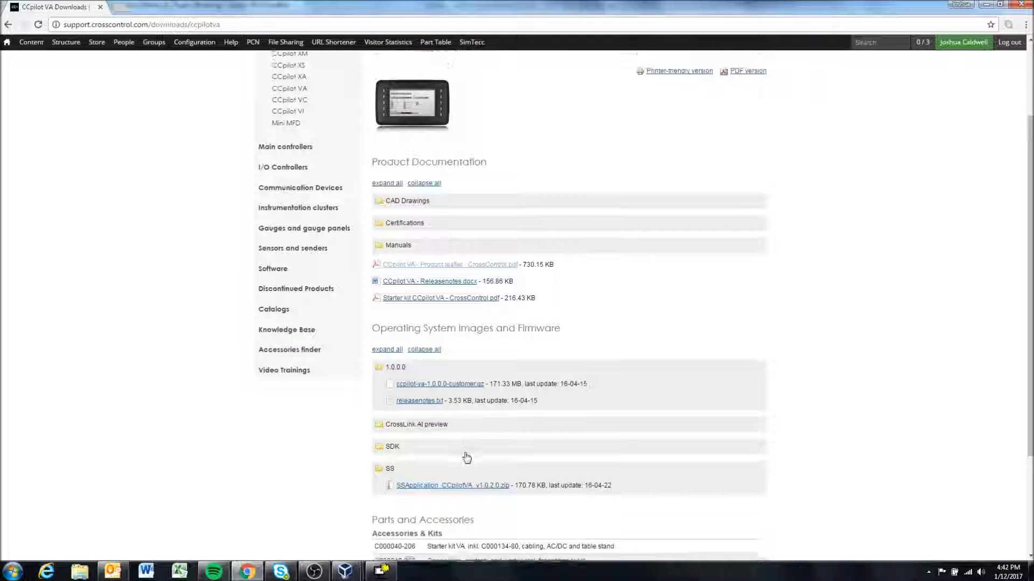
pyautogui.scroll(-1, 466, 457)
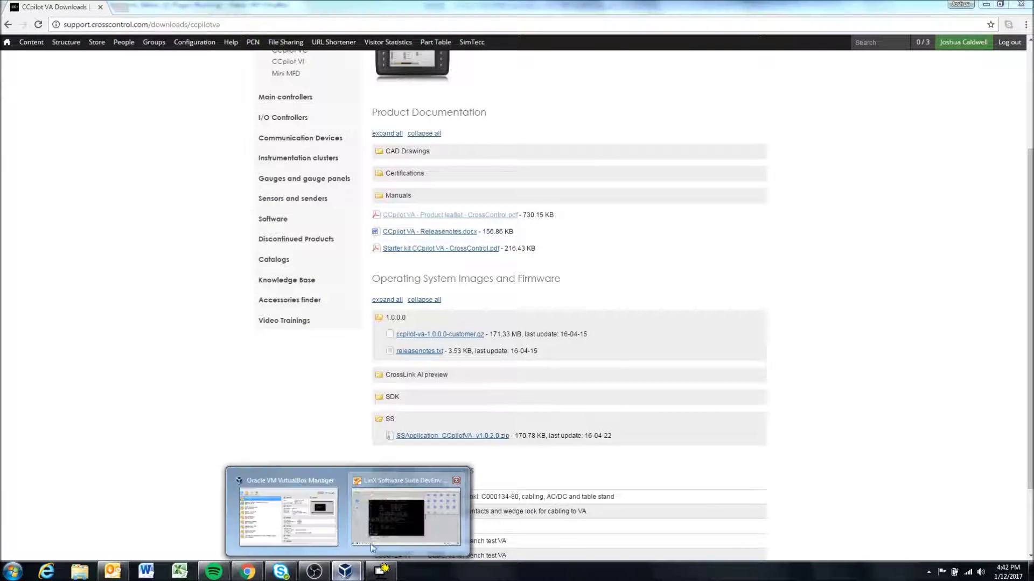
pyautogui.click(372, 549)
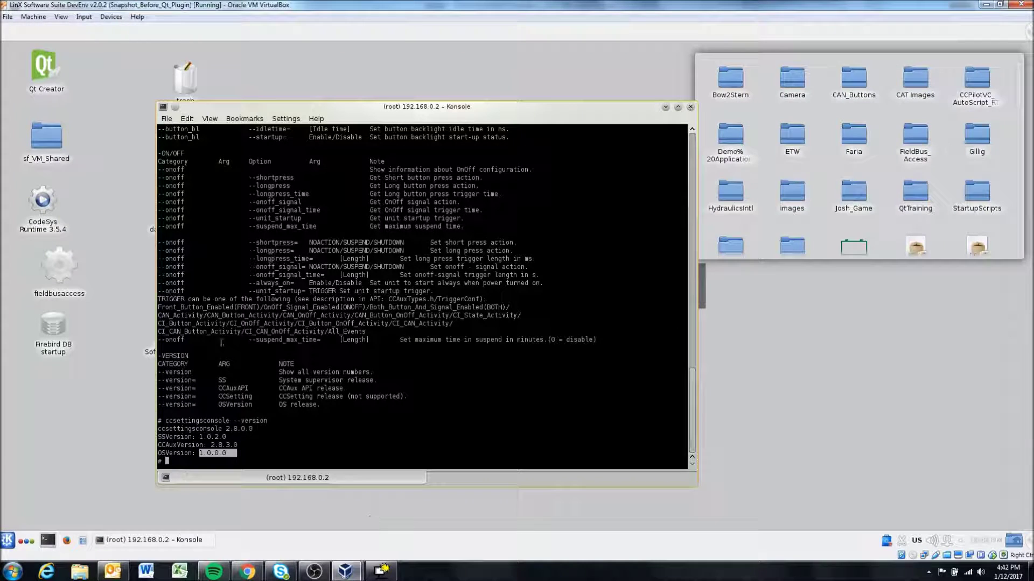
pyautogui.doubleClick(202, 437)
# Return to the CCpilot VA downloads page and expand the Manuals folder
pyautogui.click(345, 571)
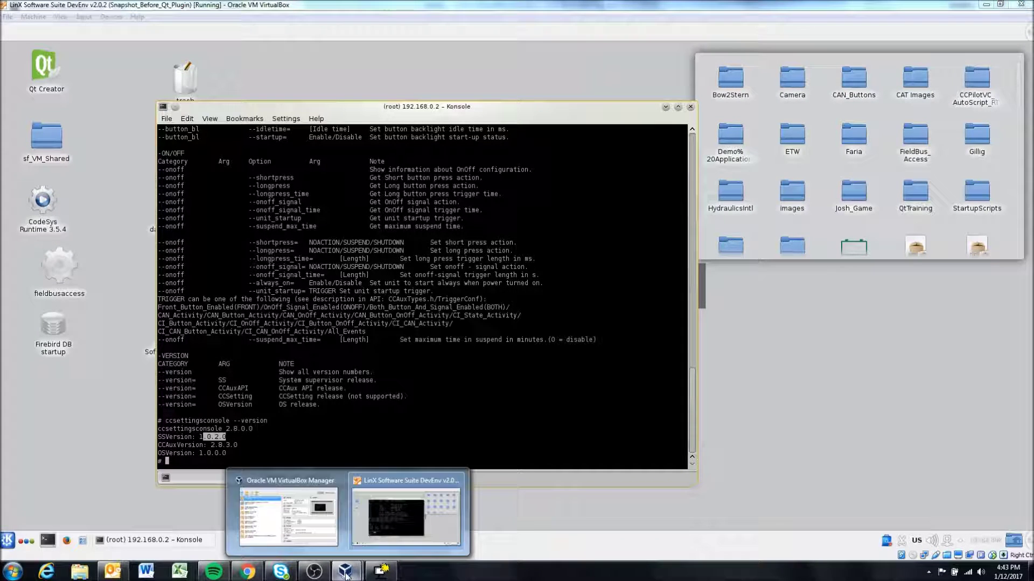
pyautogui.click(280, 513)
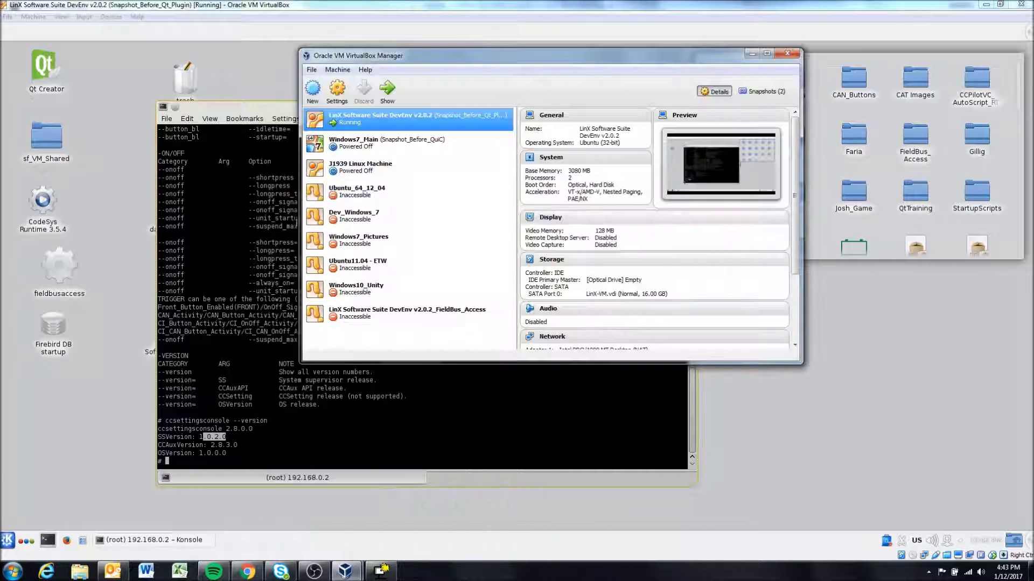
pyautogui.click(246, 572)
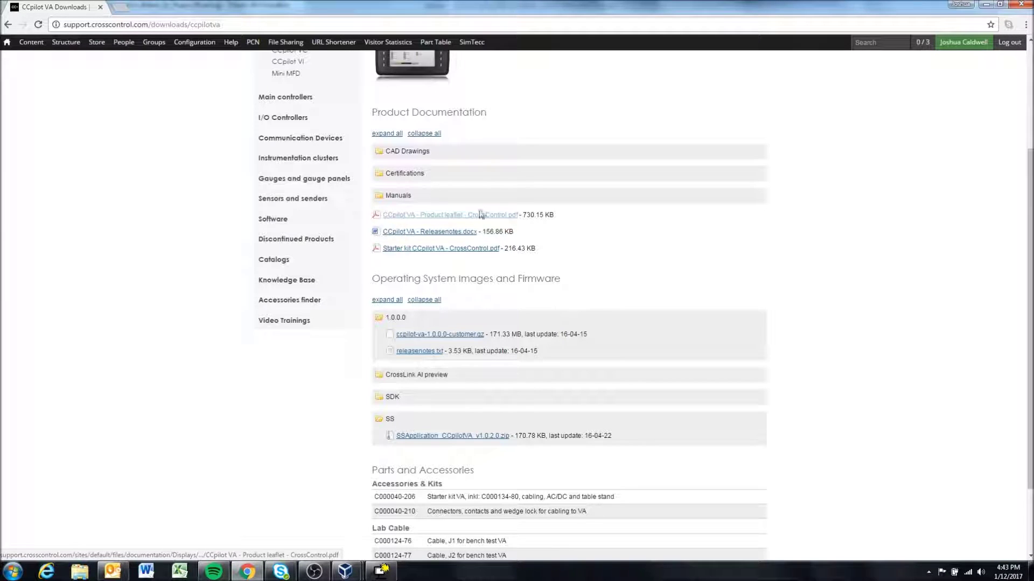
pyautogui.click(406, 200)
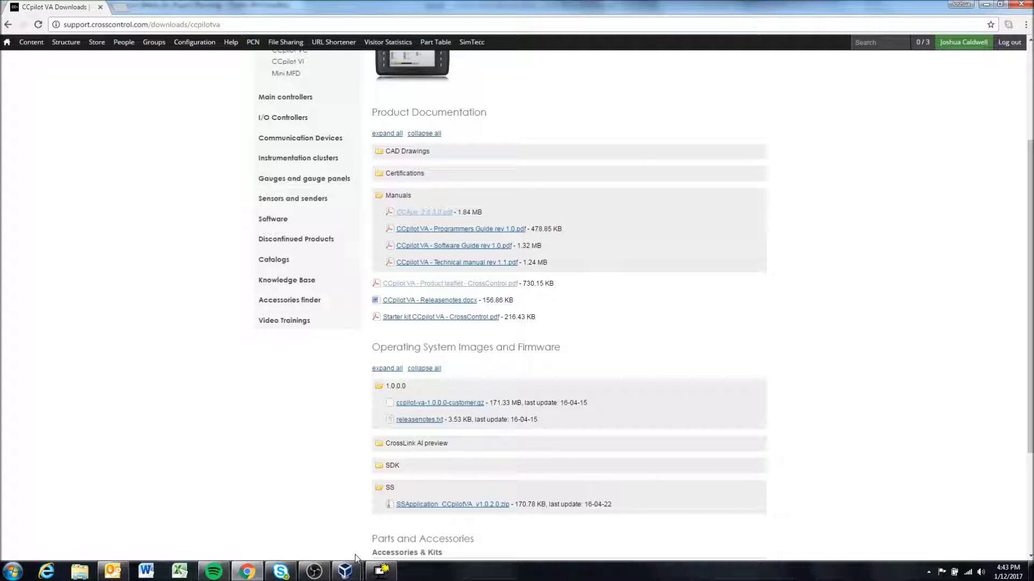
# Return to the LinX VirtualBox desktop showing the ccsettingsconsole --version output
pyautogui.moveTo(345, 572)
pyautogui.click(406, 496)
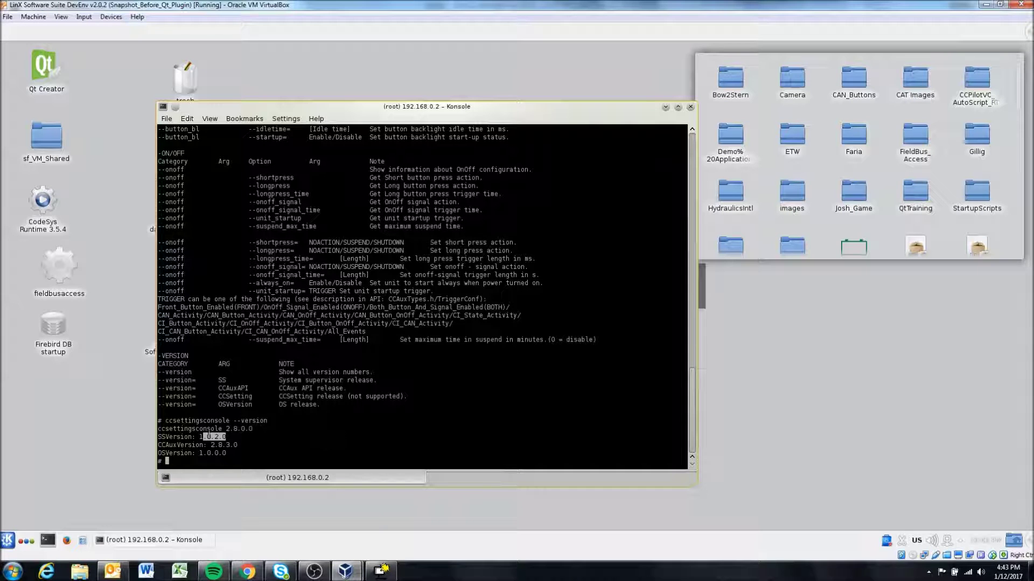
pyautogui.moveTo(167, 429); pyautogui.dragTo(275, 450)
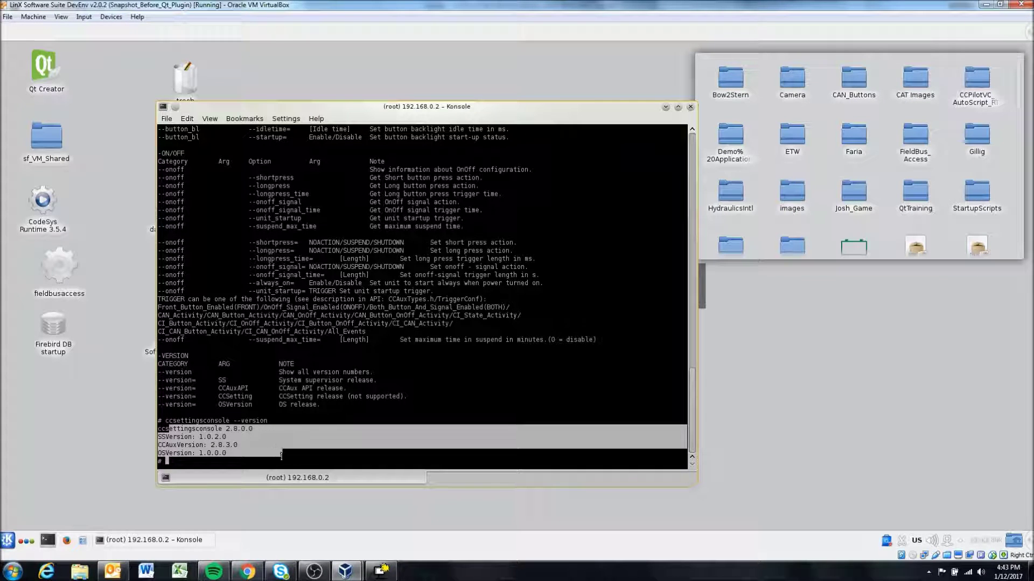
pyautogui.click(253, 454)
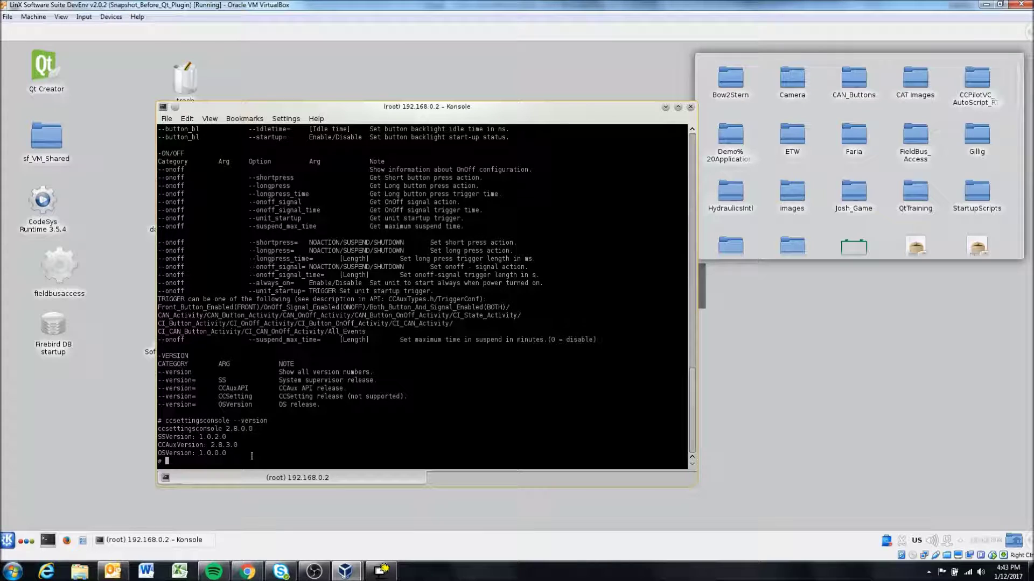